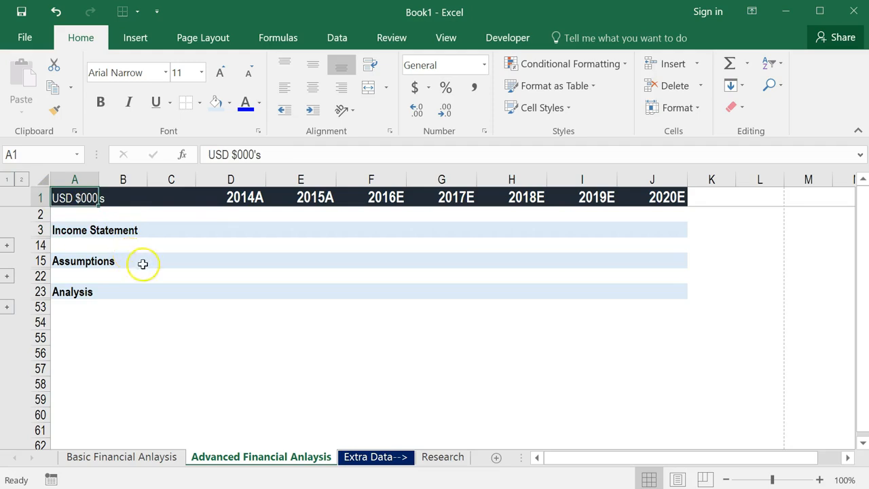
Step: Try replacing USD with C in cell A1's currency label, and undo that replacement
{"action": "left_click", "coordinate": [114, 214]}
{"action": "left_click", "coordinate": [84, 203]}
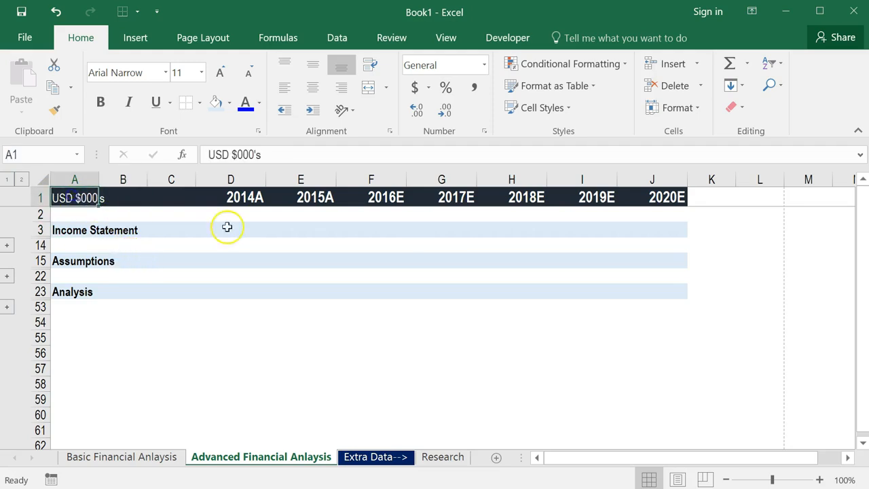
{"action": "left_click_drag", "start_coordinate": [229, 155], "coordinate": [199, 155]}
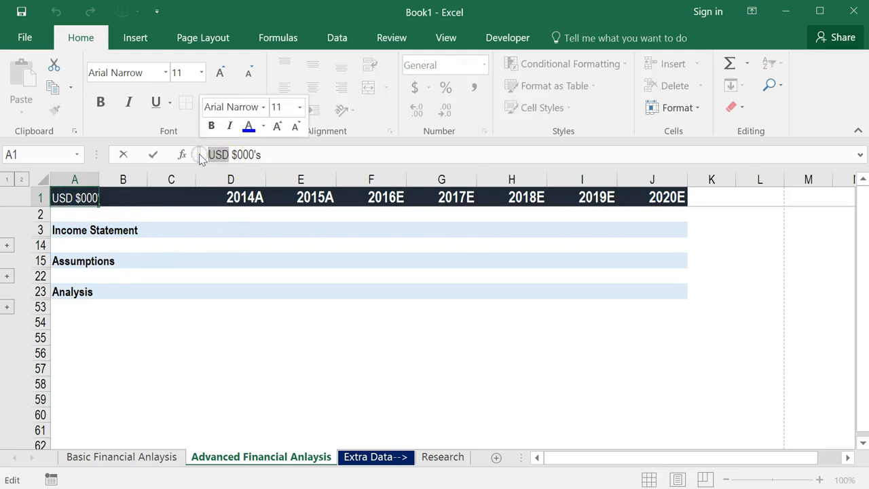
{"action": "type", "text": "C"}
{"action": "left_click", "coordinate": [153, 155]}
{"action": "left_click", "coordinate": [175, 230]}
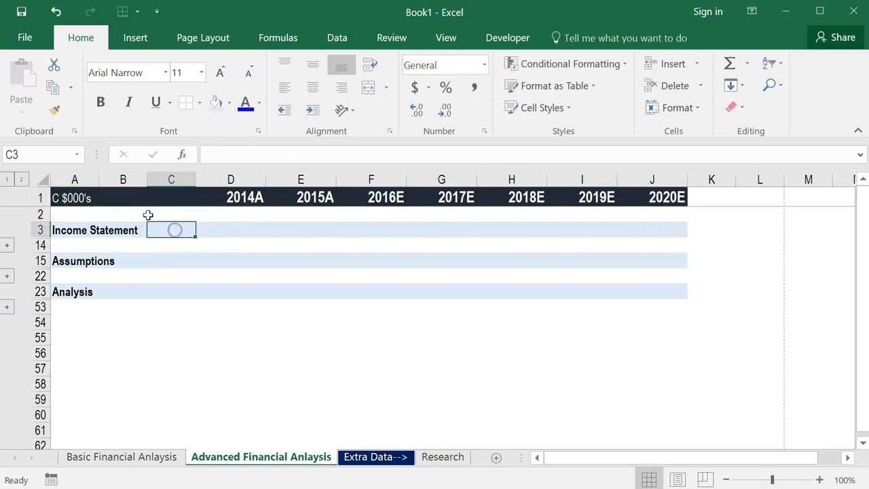
{"action": "left_click", "coordinate": [60, 197]}
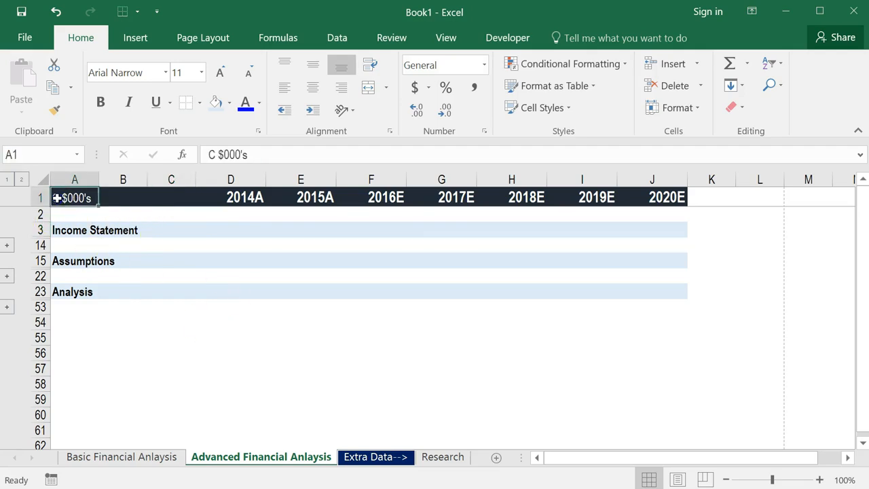
{"action": "key", "text": "ctrl+z"}
{"action": "left_click", "coordinate": [136, 247]}
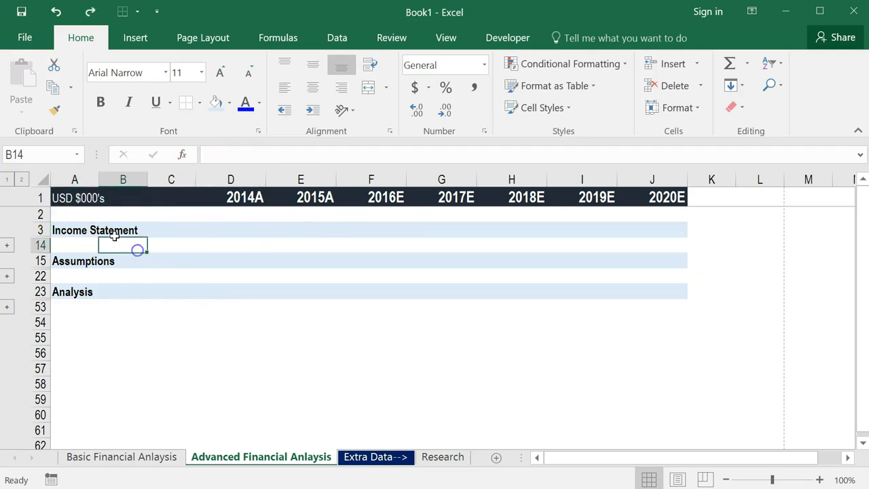
Step: Turn the Income Statement heading in A3 into the formula ="Income Statement "&A1 so it includes the currency label
{"action": "left_click", "coordinate": [114, 233]}
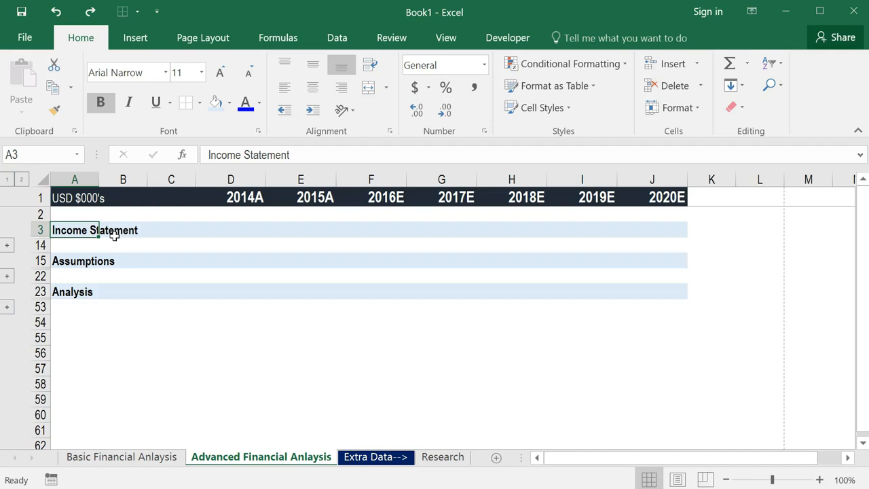
{"action": "key", "text": "F2"}
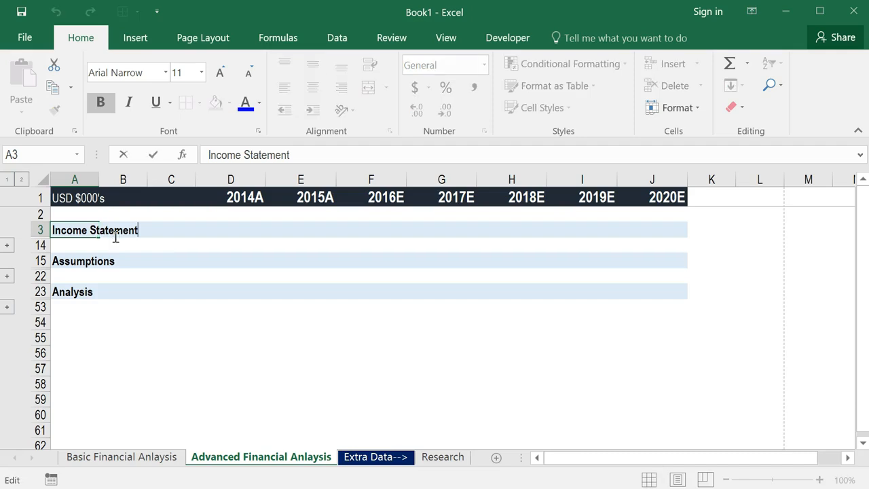
{"action": "key", "text": "ctrl+Left"}
{"action": "type", "text": "="}
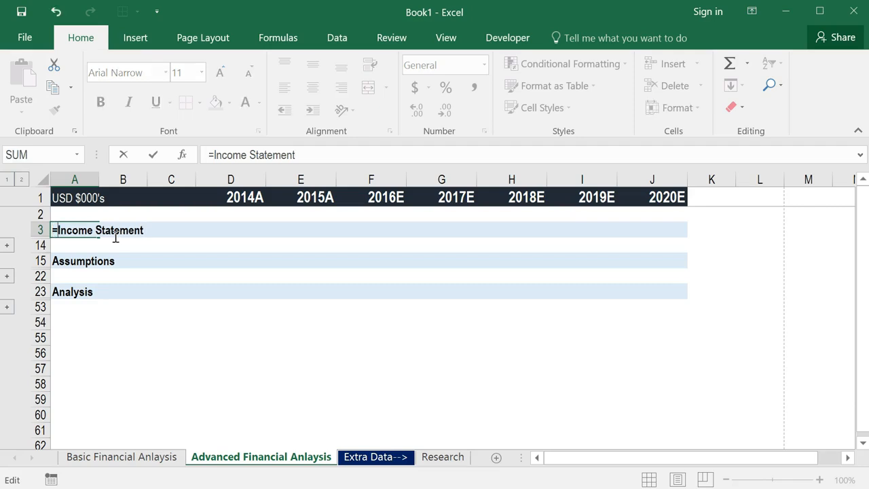
{"action": "type", "text": "\""}
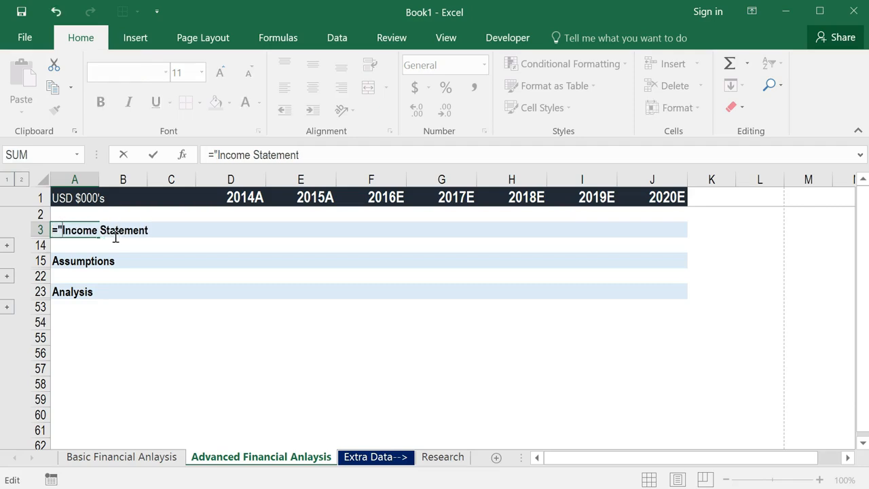
{"action": "key", "text": "ctrl+Right"}
{"action": "key", "text": "ctrl+Right"}
{"action": "type", "text": "\""}
{"action": "type", "text": "&"}
{"action": "key", "text": "F2"}
{"action": "key", "text": "Right"}
{"action": "key", "text": "Up"}
{"action": "key", "text": "Right"}
{"action": "key", "text": "Up"}
{"action": "key", "text": "Left"}
{"action": "key", "text": "Left"}
{"action": "key", "text": "Down"}
{"action": "key", "text": "Up"}
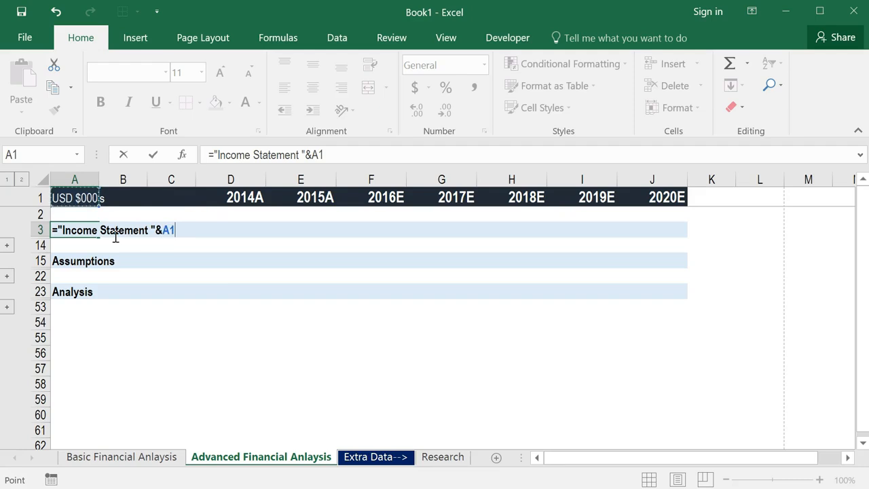
{"action": "key", "text": "ctrl+Return"}
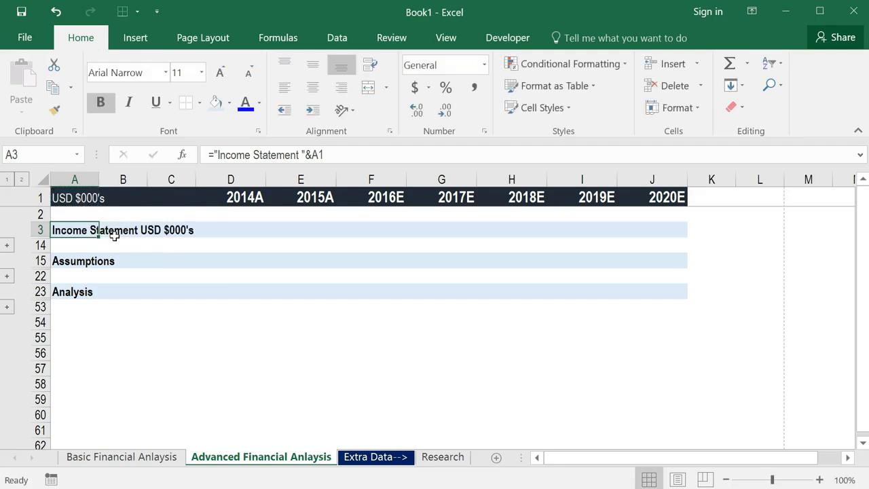
Step: Test the linked Income Statement heading by entering C$ as the currency label in cell A1
{"action": "key", "text": "Down"}
{"action": "key", "text": "Right"}
{"action": "key", "text": "Left"}
{"action": "key", "text": "Up"}
{"action": "key", "text": "Up"}
{"action": "key", "text": "Up"}
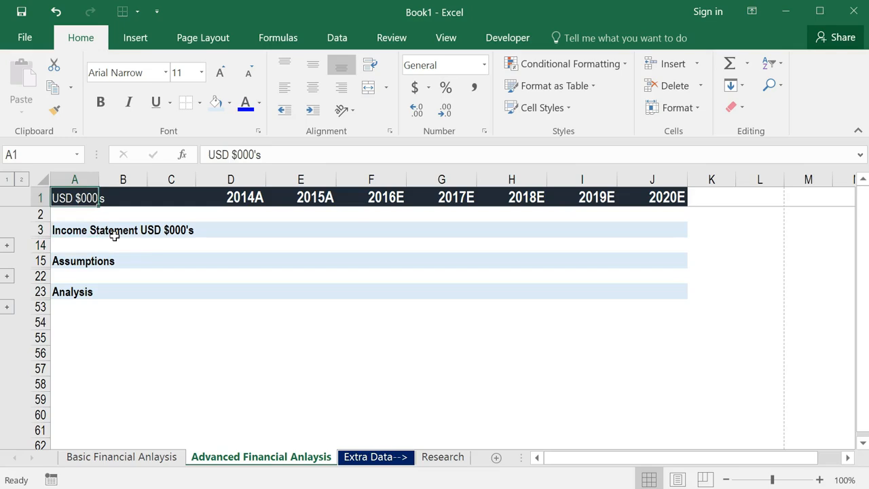
{"action": "key", "text": "Down"}
{"action": "key", "text": "Down"}
{"action": "key", "text": "Down"}
{"action": "key", "text": "Up"}
{"action": "key", "text": "Up"}
{"action": "key", "text": "Up"}
{"action": "type", "text": "C$"}
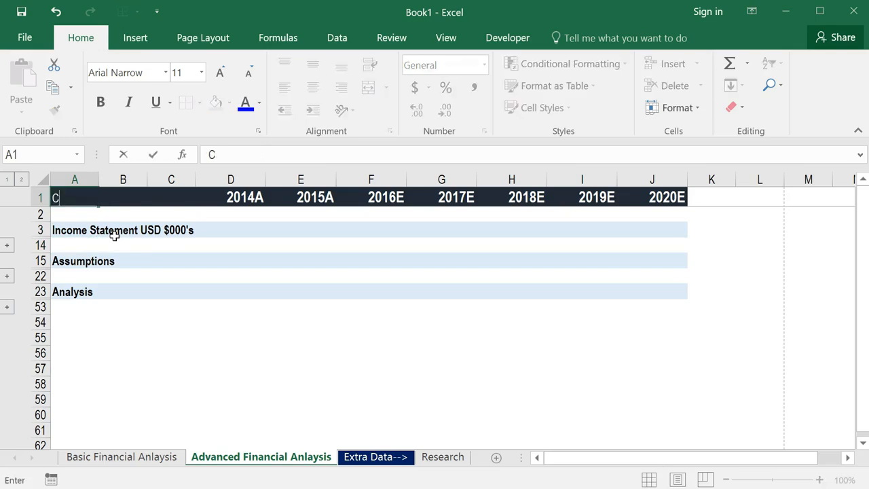
{"action": "key", "text": "ctrl+Return"}
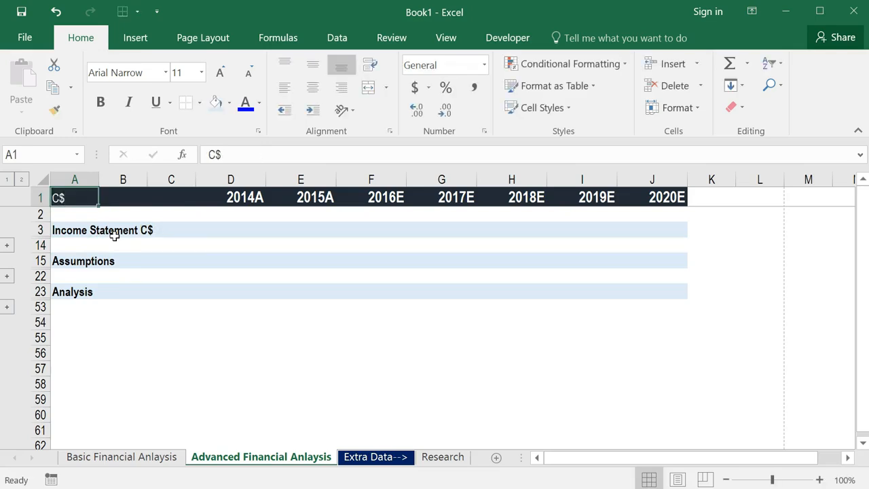
Step: Undo the C$ entry in cell A1
{"action": "left_click", "coordinate": [114, 235]}
{"action": "key", "text": "Left"}
{"action": "key", "text": "Up"}
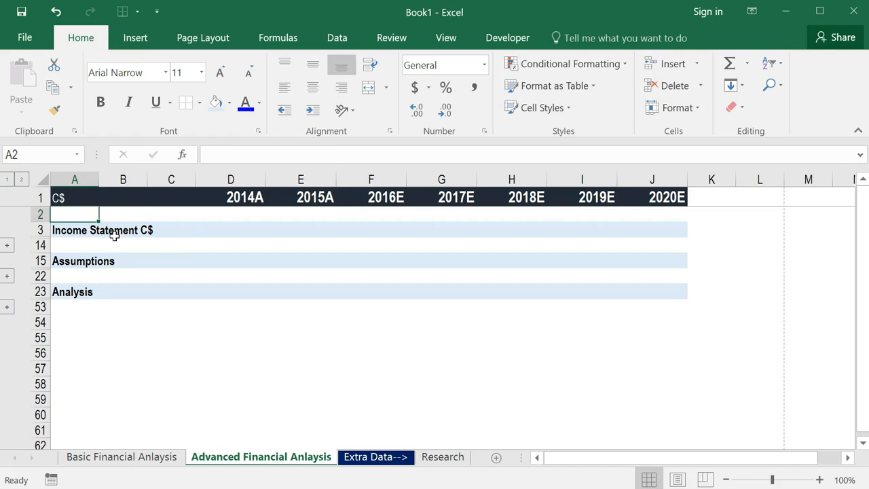
{"action": "key", "text": "ctrl+z"}
Step: Turn the Analysis heading in A23 into the formula ="Analysis "&A1 so it includes the currency label
{"action": "key", "text": "Down"}
{"action": "key", "text": "Down"}
{"action": "key", "text": "Down"}
{"action": "key", "text": "Down"}
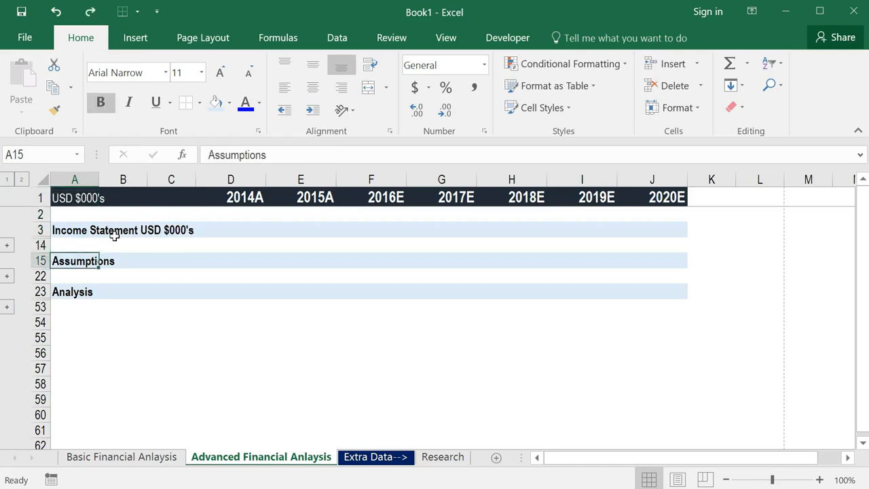
{"action": "key", "text": "Down"}
{"action": "key", "text": "Down"}
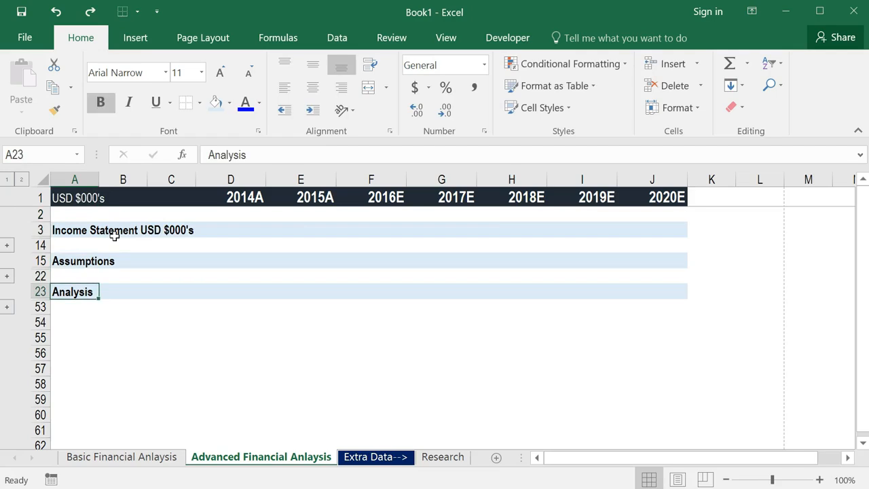
{"action": "key", "text": "F2"}
{"action": "key", "text": "Home"}
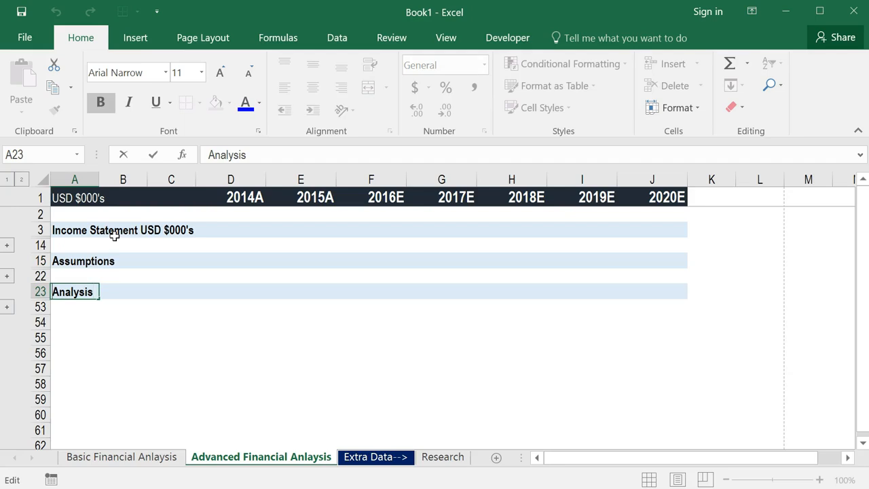
{"action": "type", "text": "="}
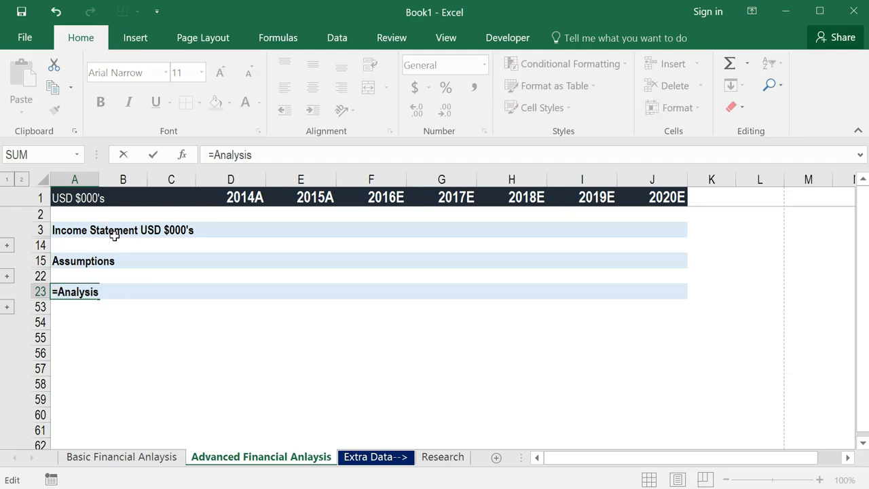
{"action": "type", "text": "\""}
{"action": "type", "text": "\""}
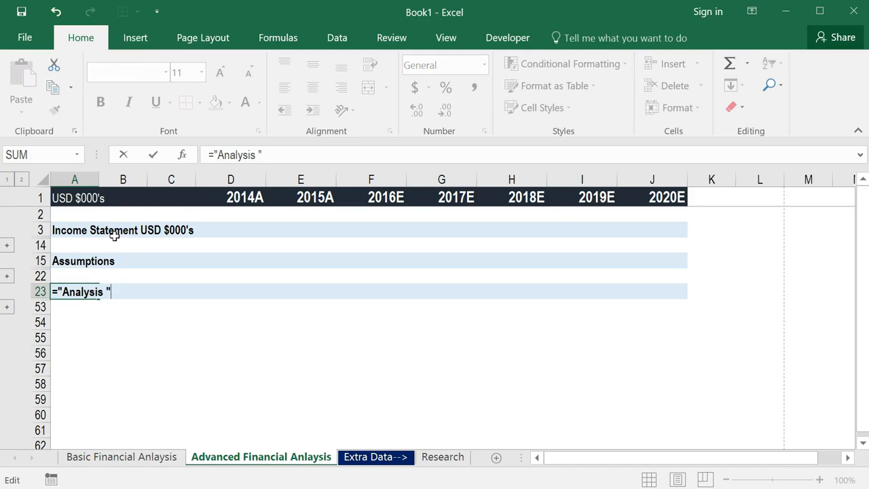
{"action": "type", "text": "&"}
{"action": "key", "text": "F2"}
{"action": "key", "text": "Up"}
{"action": "key", "text": "Up"}
{"action": "key", "text": "Up"}
{"action": "key", "text": "Up"}
{"action": "key", "text": "Up"}
{"action": "key", "text": "Up"}
{"action": "key", "text": "ctrl+Return"}
Step: Review the formula behind the Analysis heading in cell A23
{"action": "key", "text": "Down"}
{"action": "key", "text": "Down"}
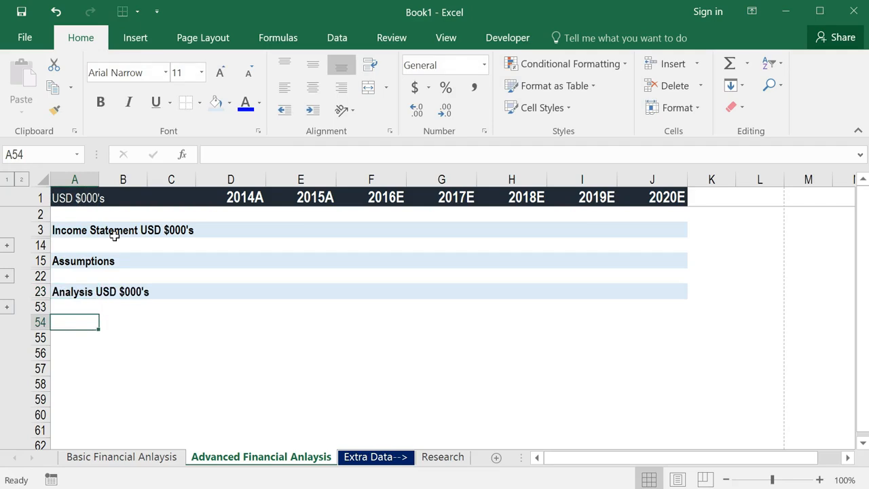
{"action": "key", "text": "Right"}
{"action": "key", "text": "Up"}
{"action": "key", "text": "Up"}
{"action": "key", "text": "Left"}
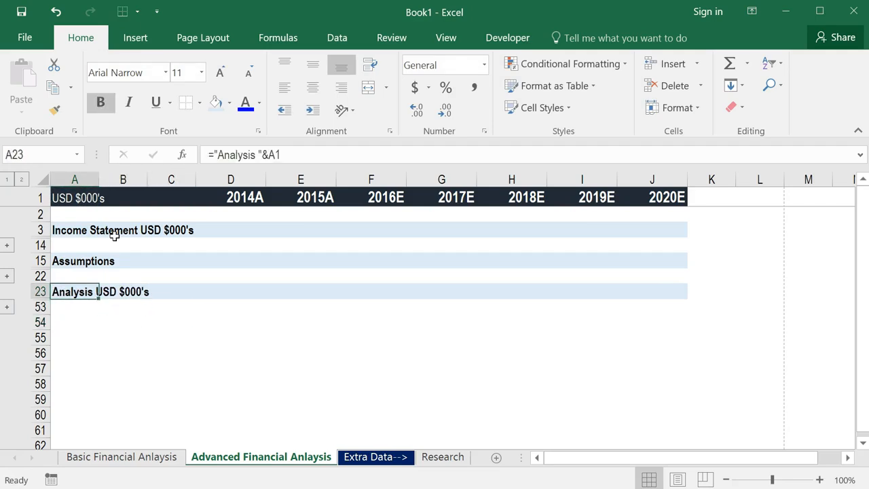
Step: Test both linked headings by entering Euro and 12 one after the other in cell A1
{"action": "key", "text": "Down"}
{"action": "key", "text": "Down"}
{"action": "key", "text": "Up"}
{"action": "key", "text": "Up"}
{"action": "key", "text": "Up"}
{"action": "key", "text": "Up"}
{"action": "key", "text": "Up"}
{"action": "key", "text": "Up"}
{"action": "key", "text": "Up"}
{"action": "key", "text": "Up"}
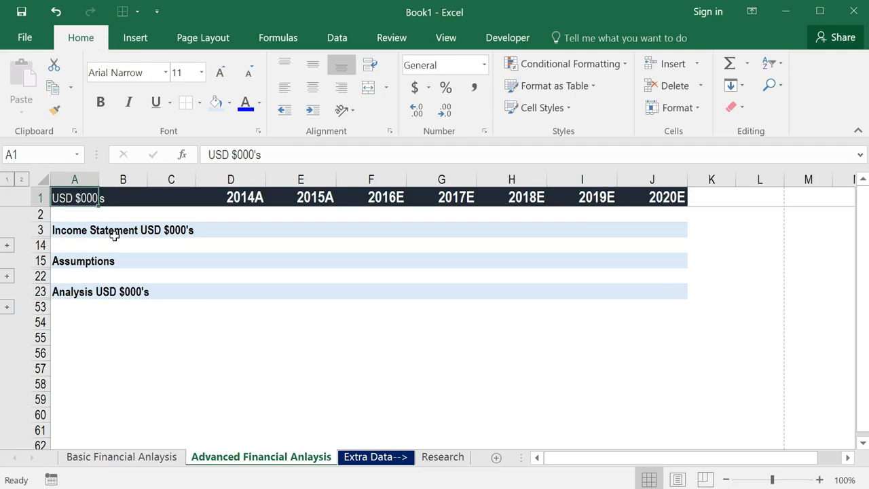
{"action": "type", "text": "Euro"}
{"action": "key", "text": "ctrl+Return"}
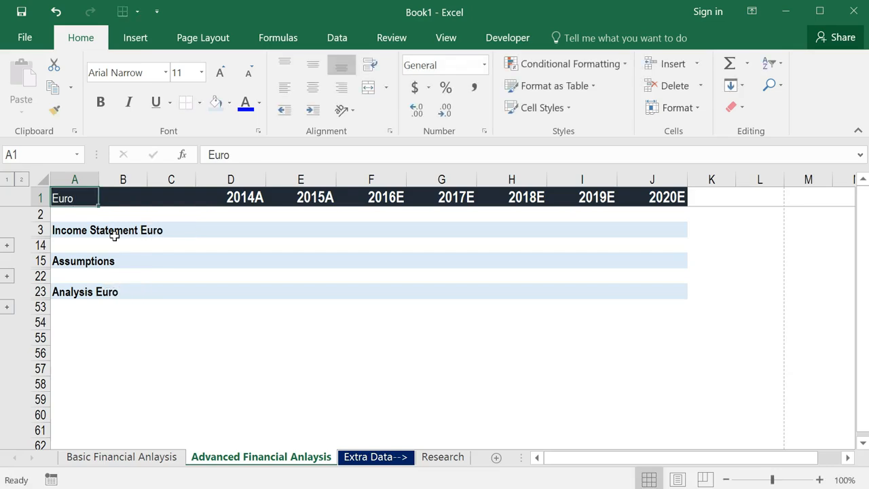
{"action": "type", "text": "12"}
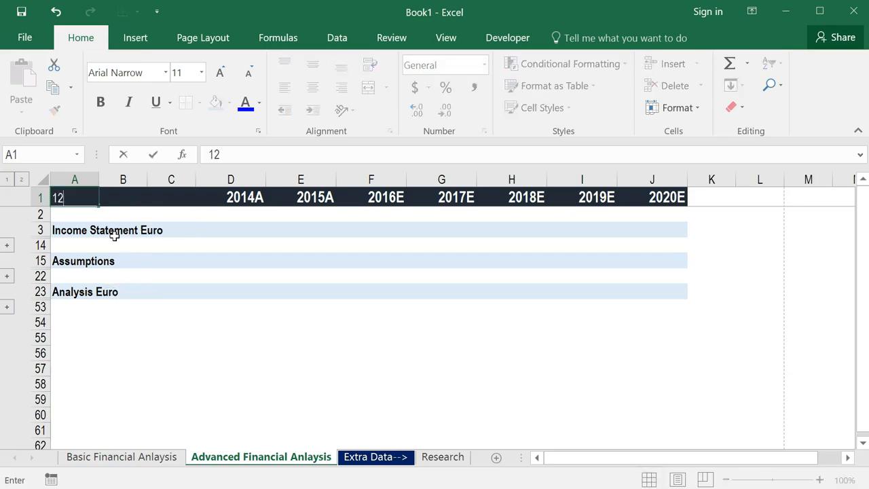
{"action": "key", "text": "ctrl+Return"}
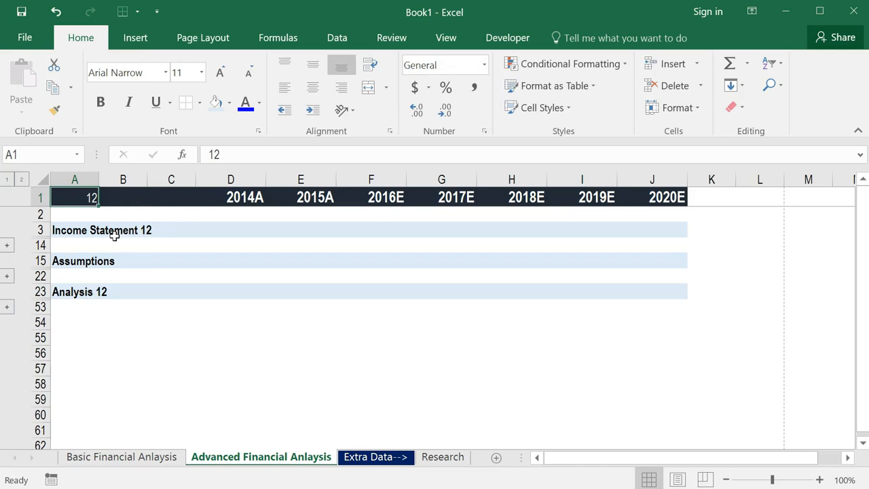
Step: Enter USD $000s as the currency label in cell A1
{"action": "type", "text": "USD"}
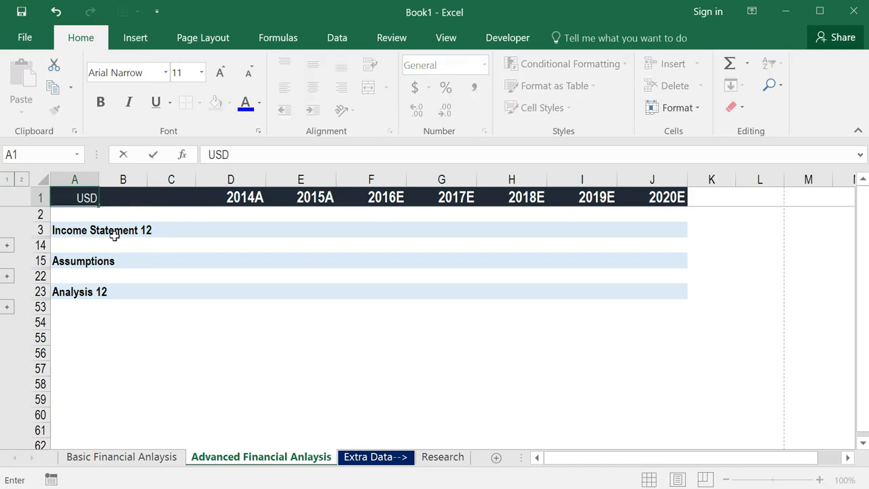
{"action": "type", "text": " $000s"}
{"action": "key", "text": "ctrl+Return"}
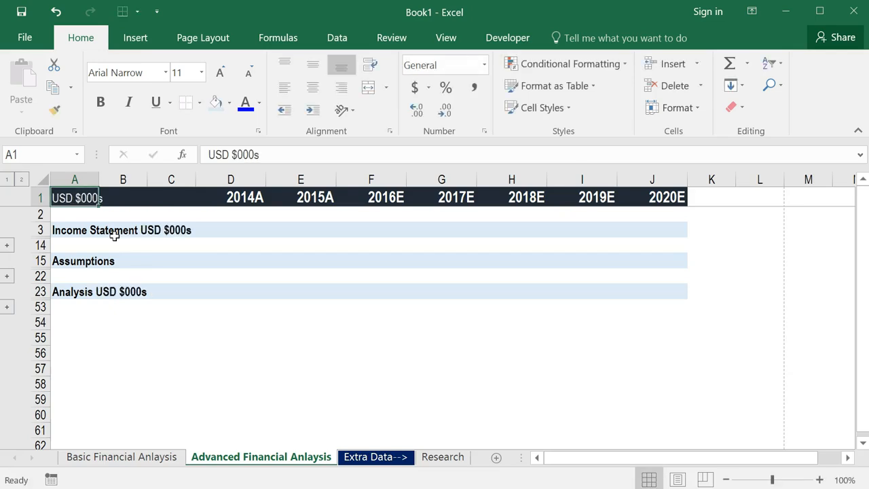
Step: Remove the &A1 reference from the Analysis heading in A23, leaving the formula ="Analysis "
{"action": "key", "text": "Down"}
{"action": "key", "text": "Down"}
{"action": "key", "text": "Down"}
{"action": "key", "text": "Down"}
{"action": "key", "text": "Down"}
{"action": "key", "text": "Down"}
{"action": "key", "text": "Up"}
{"action": "key", "text": "Up"}
{"action": "left_click", "coordinate": [123, 380]}
{"action": "left_click", "coordinate": [58, 294]}
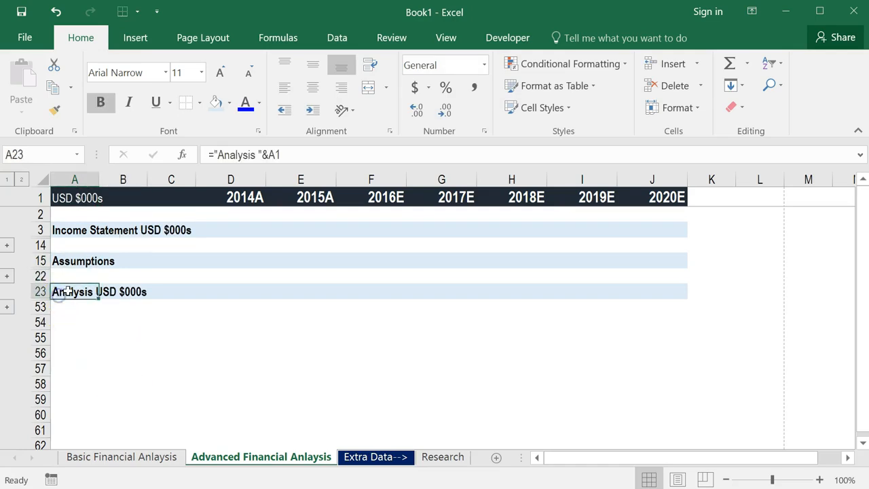
{"action": "key", "text": "F2"}
{"action": "key", "text": "BackSpace"}
{"action": "key", "text": "BackSpace"}
{"action": "key", "text": "BackSpace"}
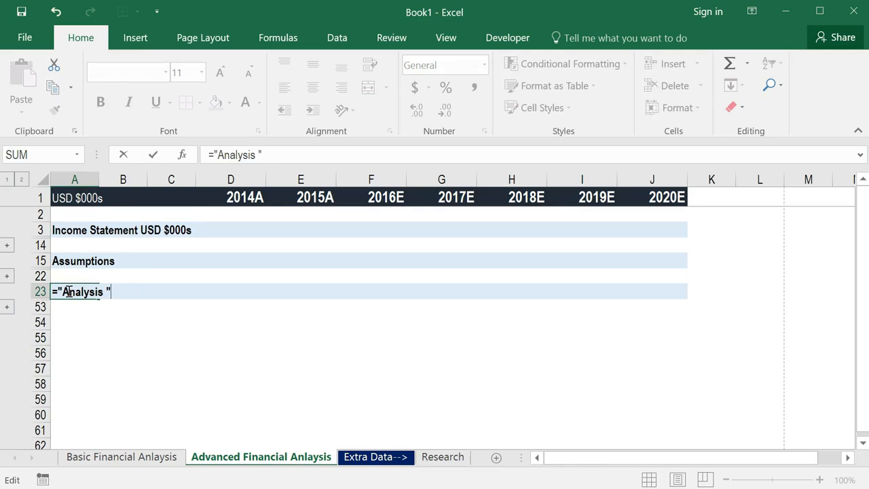
{"action": "key", "text": "ctrl+Return"}
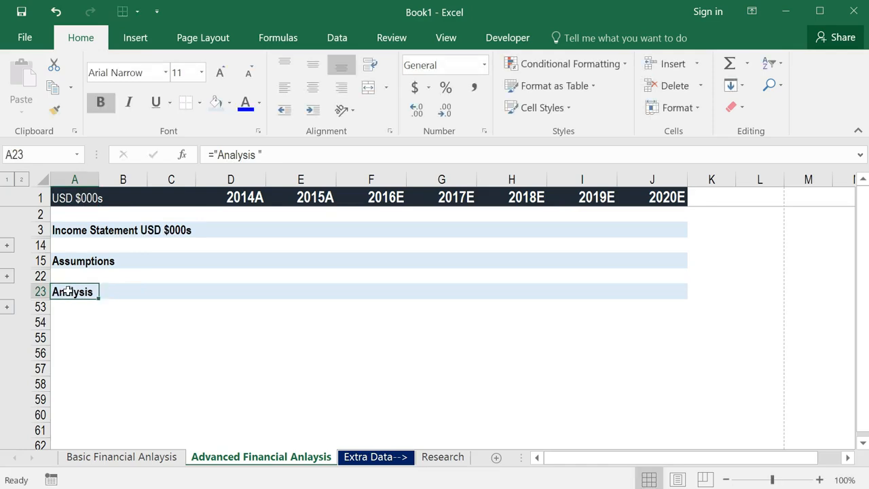
{"action": "key", "text": "Down"}
{"action": "key", "text": "Up"}
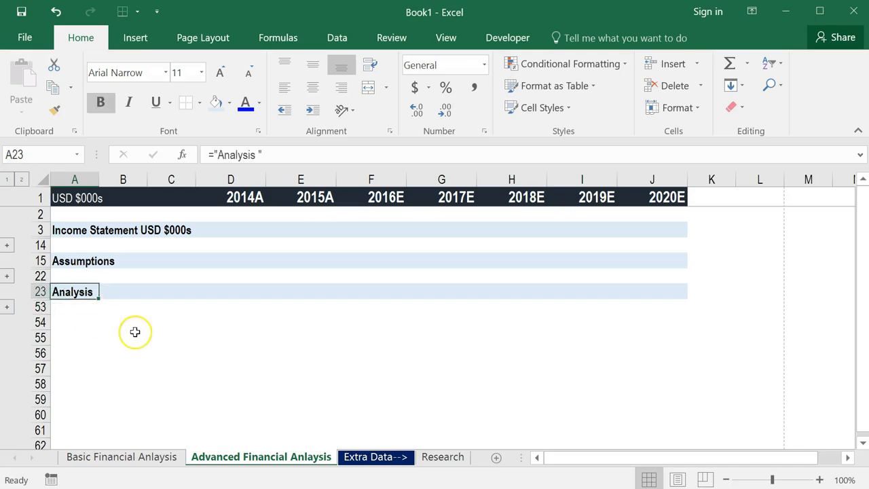
{"action": "key", "text": "Down"}
{"action": "key", "text": "Up"}
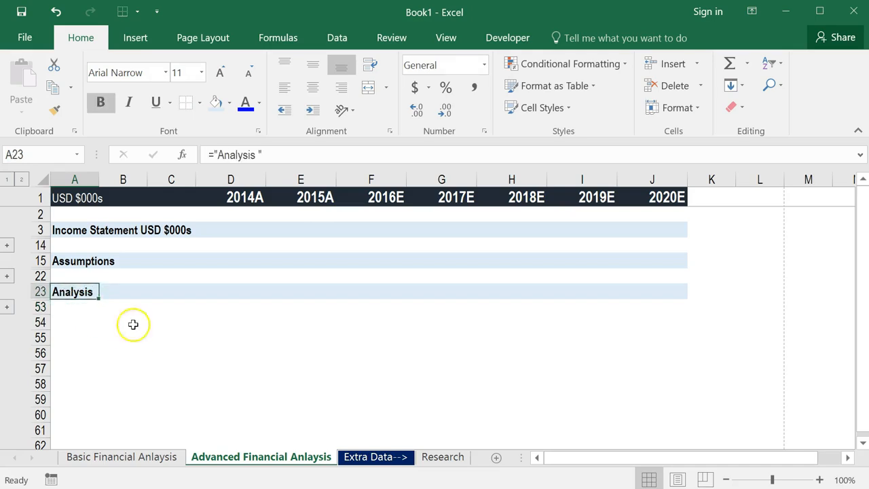
Step: Expand the grouped Analysis rows and look over the common size income statement and % Change tables
{"action": "left_click", "coordinate": [8, 314]}
{"action": "scroll", "coordinate": [349, 333], "scroll_direction": "down", "scroll_amount": 1}
{"action": "scroll", "coordinate": [351, 333], "scroll_direction": "up", "scroll_amount": 12}
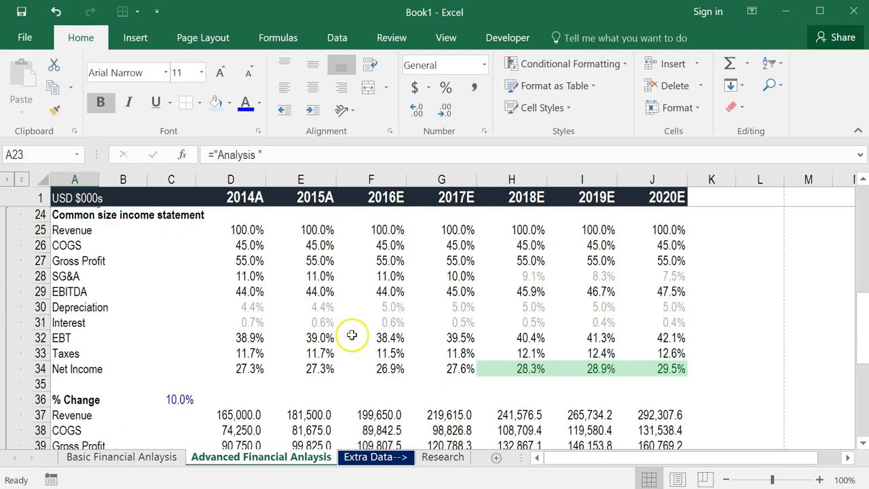
{"action": "left_click_drag", "start_coordinate": [317, 326], "coordinate": [530, 405]}
{"action": "scroll", "coordinate": [529, 405], "scroll_direction": "down", "scroll_amount": 5}
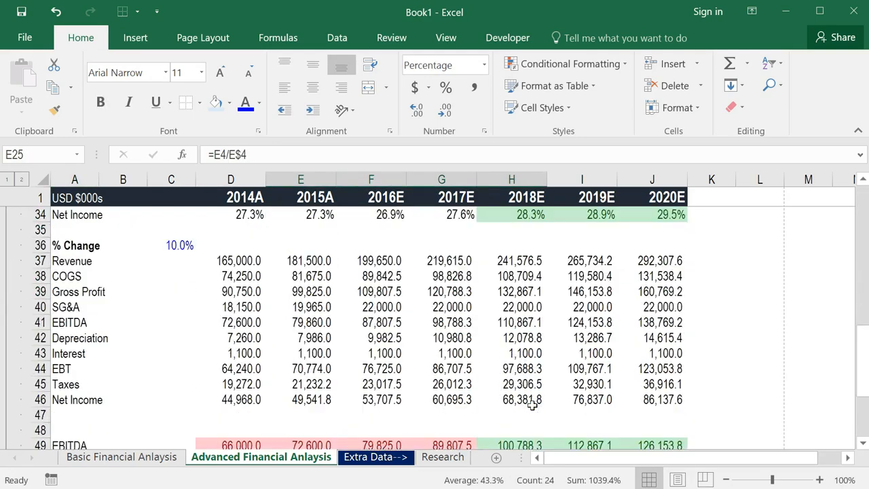
Step: Collapse the grouped Analysis rows back under their heading and select cell D3
{"action": "scroll", "coordinate": [530, 400], "scroll_direction": "up", "scroll_amount": 5}
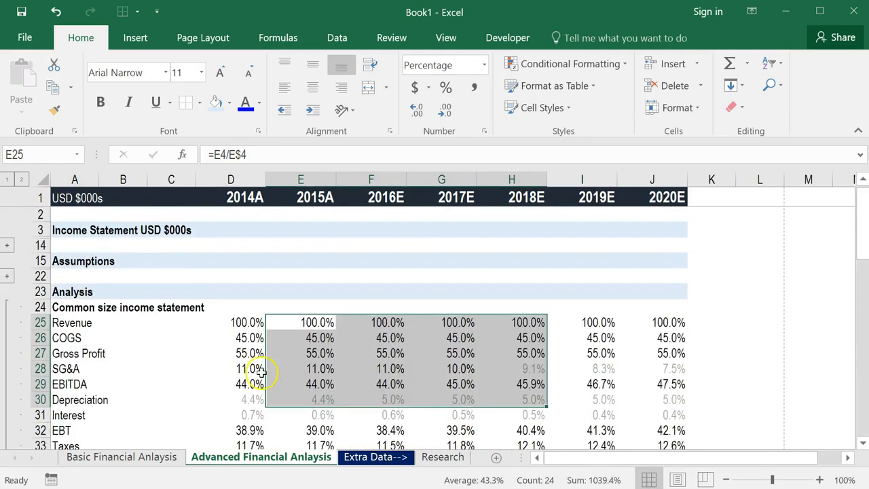
{"action": "left_click", "coordinate": [8, 314]}
{"action": "left_click", "coordinate": [130, 231]}
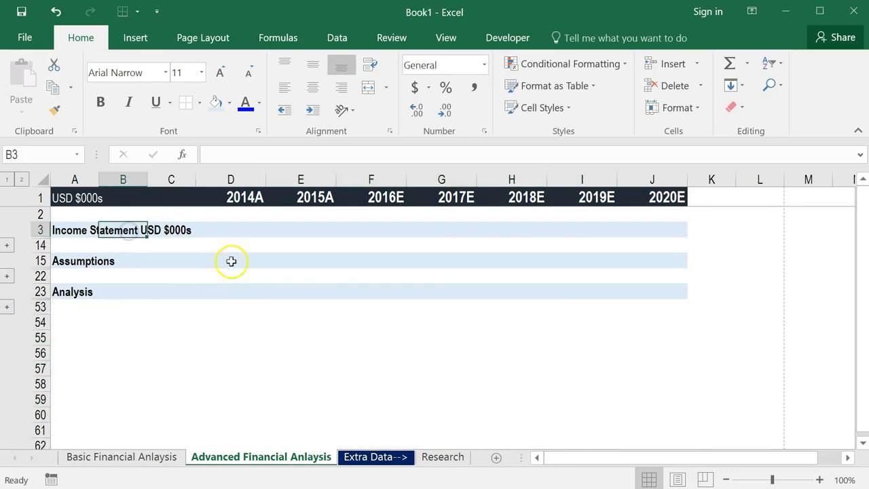
{"action": "left_click", "coordinate": [206, 231]}
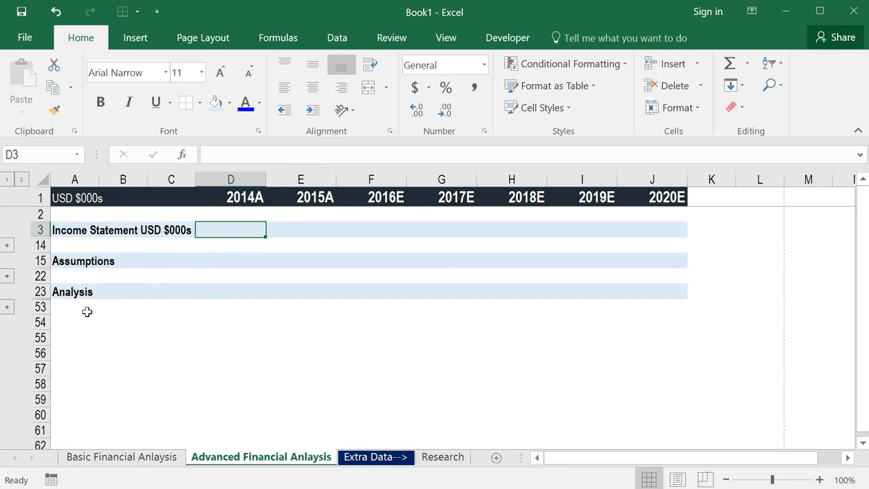
Step: Expand the grouped Analysis rows and select the empty cell A54 below the EBITDA sensitivity row
{"action": "left_click", "coordinate": [6, 307]}
{"action": "scroll", "coordinate": [183, 347], "scroll_direction": "down", "scroll_amount": 3}
{"action": "left_click", "coordinate": [61, 305]}
{"action": "left_click", "coordinate": [59, 292]}
{"action": "left_click", "coordinate": [63, 305]}
{"action": "scroll", "coordinate": [107, 330], "scroll_direction": "up", "scroll_amount": 7}
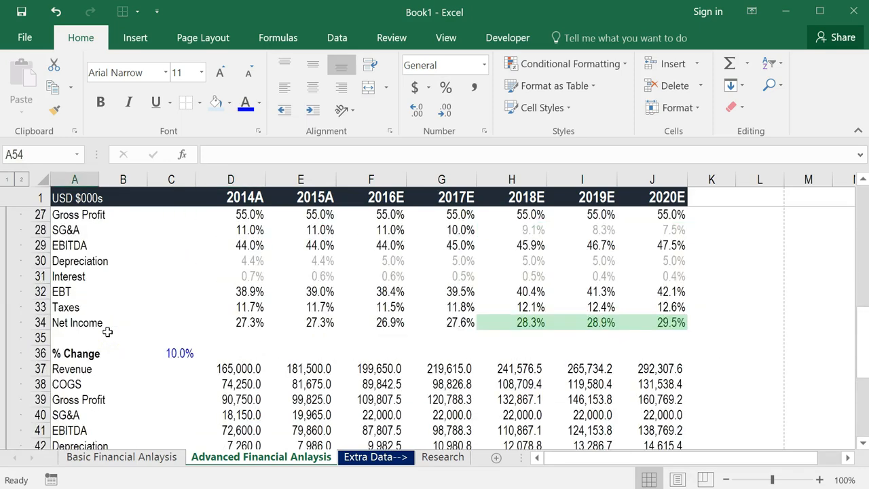
{"action": "scroll", "coordinate": [106, 331], "scroll_direction": "down", "scroll_amount": 7}
Step: Begin a formula in A54 that joins the EBITDA label in A49 with the text " in "
{"action": "type", "text": "="}
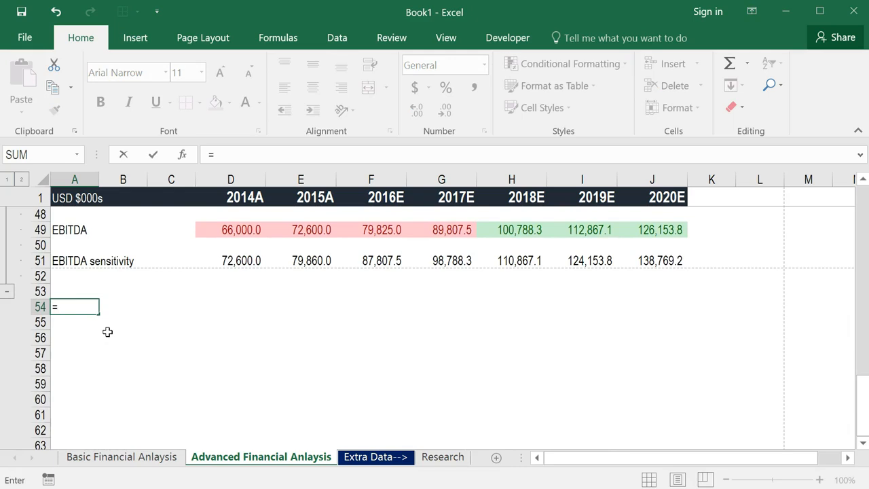
{"action": "key", "text": "Up"}
{"action": "key", "text": "Up"}
{"action": "key", "text": "Up"}
{"action": "key", "text": "Up"}
{"action": "key", "text": "Up"}
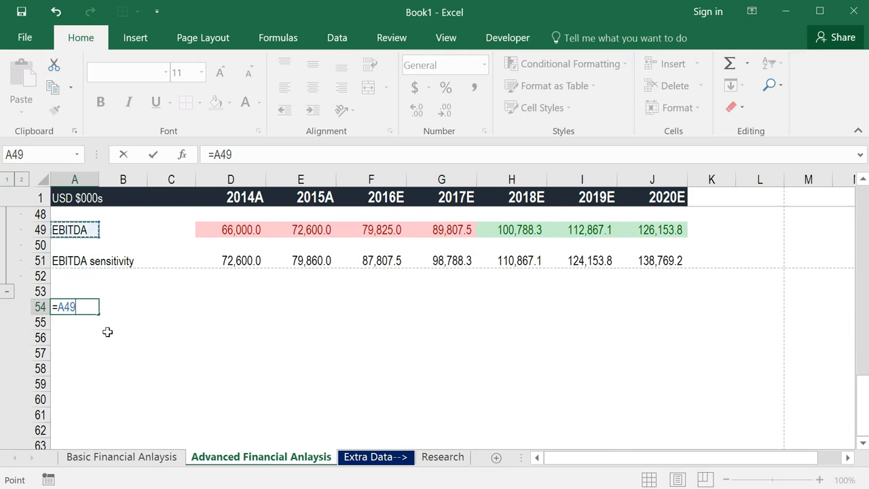
{"action": "type", "text": "&\" in \""}
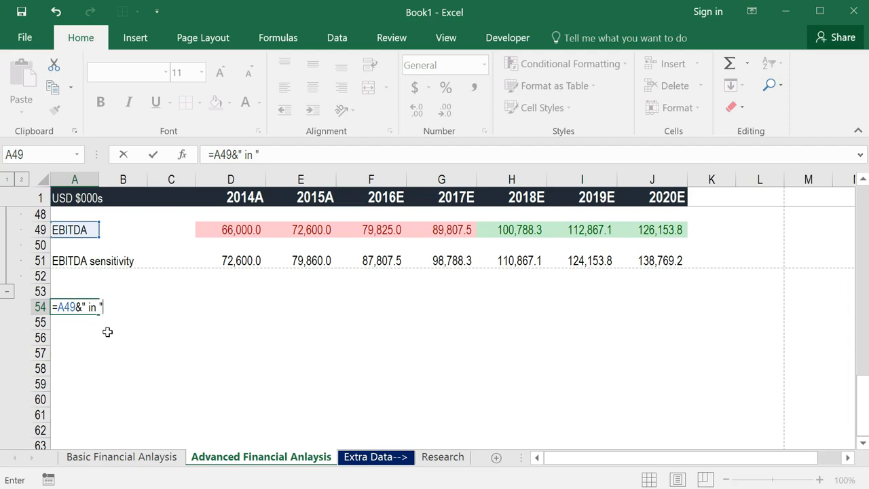
Step: Complete the A54 label formula by appending the 2020 year header, giving =A49&" in "&J1
{"action": "type", "text": "&"}
{"action": "key", "text": "F2"}
{"action": "key", "text": "F2"}
{"action": "key", "text": "Up"}
{"action": "key", "text": "Up"}
{"action": "key", "text": "Right"}
{"action": "key", "text": "Right"}
{"action": "key", "text": "Right"}
{"action": "key", "text": "Up"}
{"action": "key", "text": "Right"}
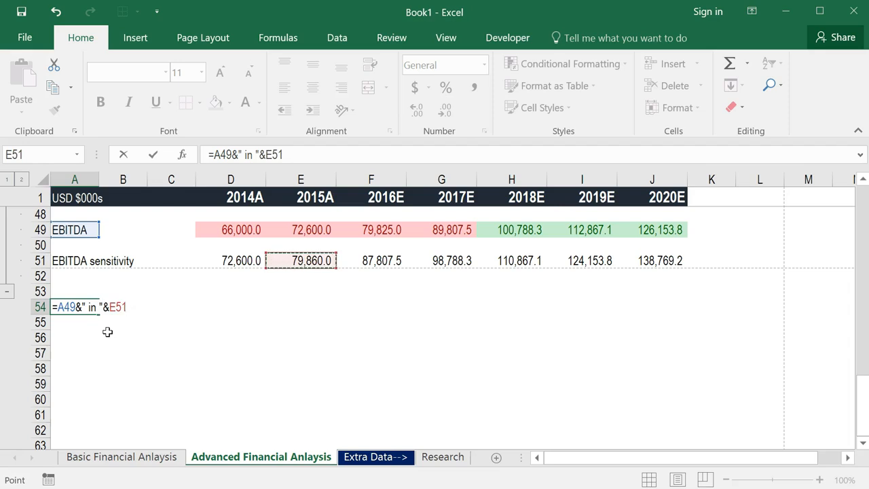
{"action": "key", "text": "Up"}
{"action": "key", "text": "Up"}
{"action": "key", "text": "Up"}
{"action": "key", "text": "Right"}
{"action": "key", "text": "Right"}
{"action": "key", "text": "Right"}
{"action": "key", "text": "Right"}
{"action": "key", "text": "Right"}
{"action": "key", "text": "Up"}
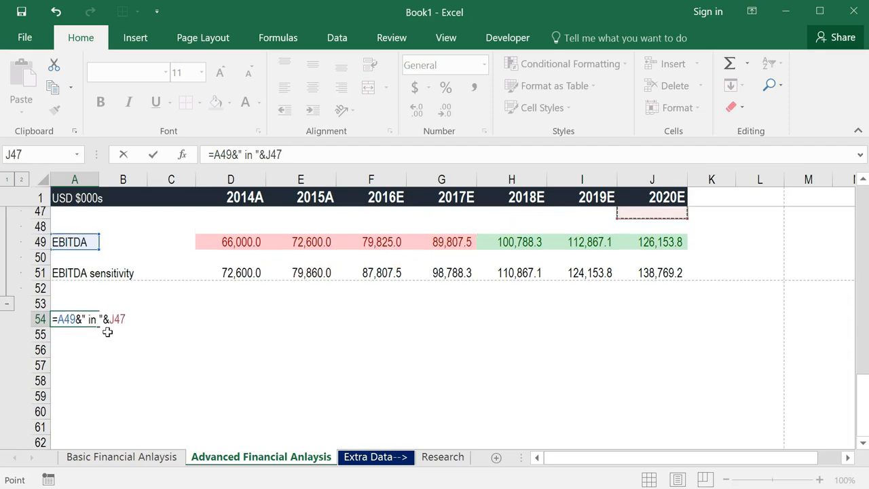
{"action": "key", "text": "Up"}
{"action": "key", "text": "Up"}
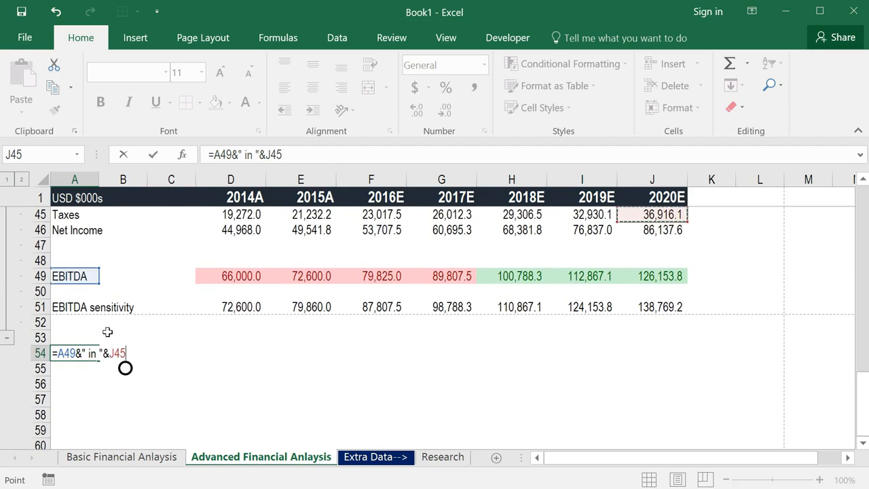
{"action": "key", "text": "ctrl+Up"}
{"action": "key", "text": "ctrl+Up"}
{"action": "key", "text": "ctrl+Up"}
{"action": "key", "text": "ctrl+Up"}
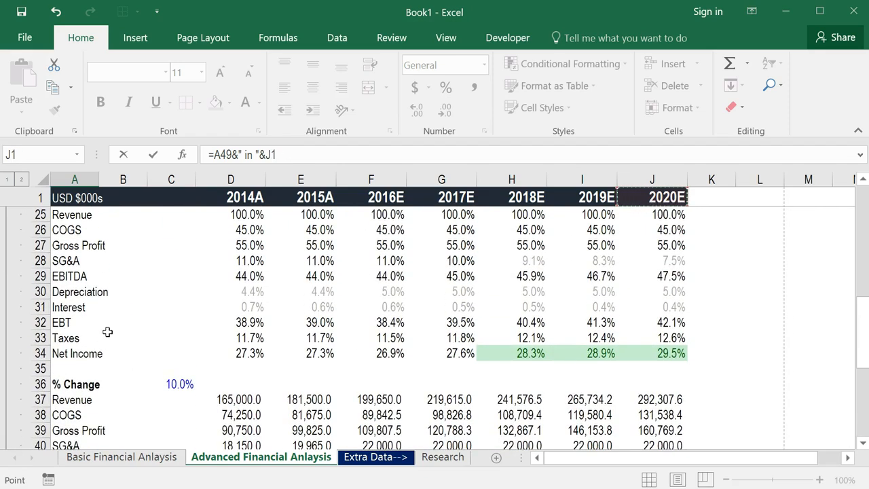
{"action": "key", "text": "Return"}
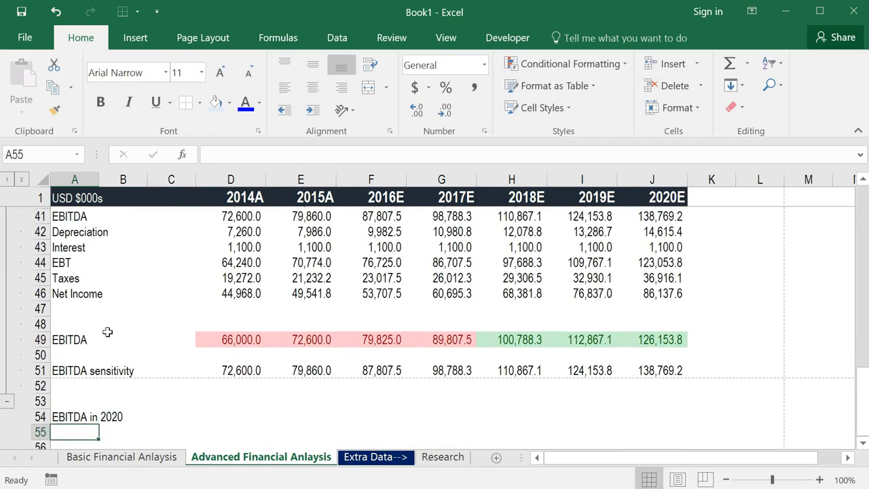
{"action": "key", "text": "Return"}
{"action": "key", "text": "Up"}
{"action": "key", "text": "Up"}
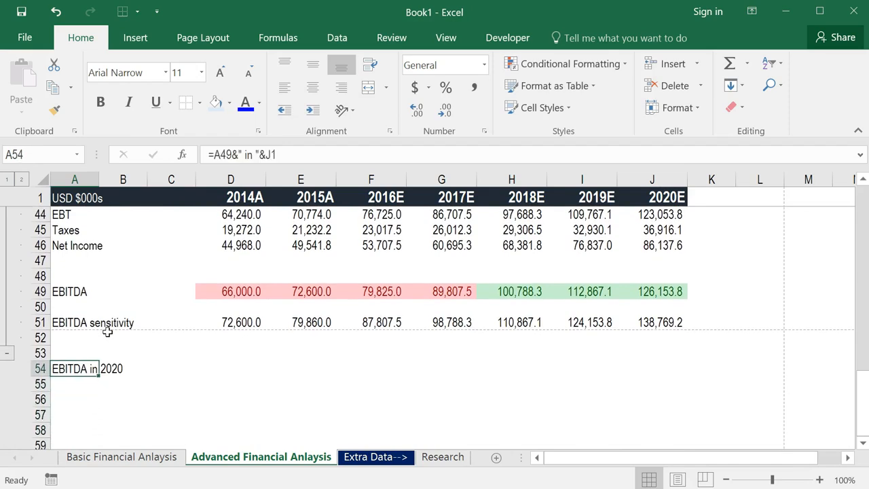
Step: Link cell C54 to the 2020 EBITDA figure with the formula =J49
{"action": "key", "text": "Down"}
{"action": "key", "text": "Up"}
{"action": "key", "text": "Right"}
{"action": "key", "text": "Right"}
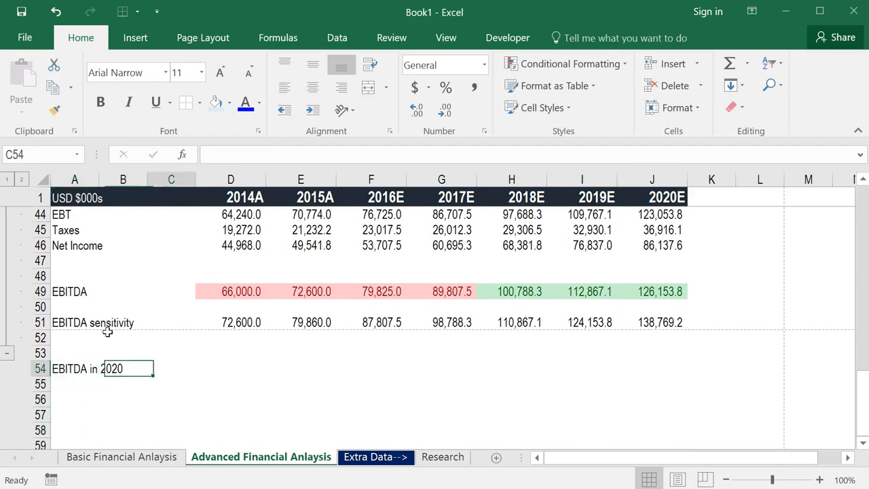
{"action": "key", "text": "Right"}
{"action": "key", "text": "Left"}
{"action": "key", "text": "Right"}
{"action": "key", "text": "Left"}
{"action": "key", "text": "Right"}
{"action": "key", "text": "Left"}
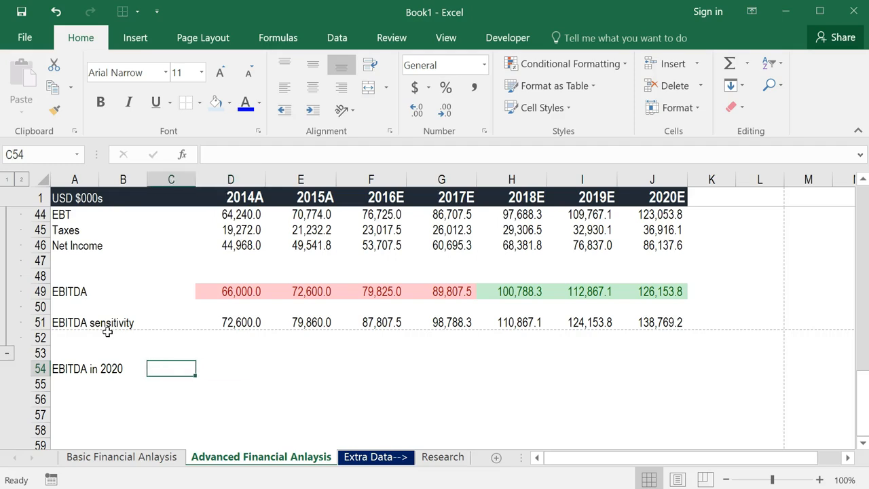
{"action": "type", "text": "="}
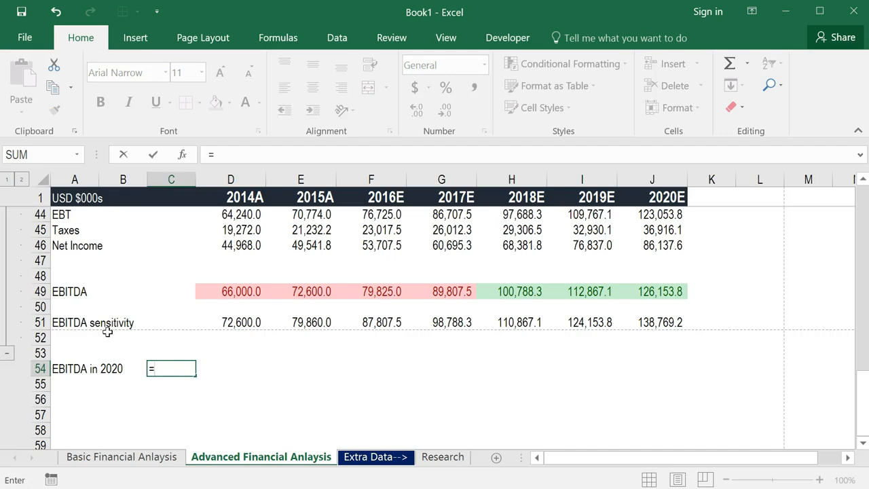
{"action": "key", "text": "Up"}
{"action": "key", "text": "Up"}
{"action": "key", "text": "Up"}
{"action": "key", "text": "Up"}
{"action": "key", "text": "Up"}
{"action": "key", "text": "Right"}
{"action": "key", "text": "Right"}
{"action": "key", "text": "Right"}
{"action": "key", "text": "Right"}
{"action": "key", "text": "Right"}
{"action": "key", "text": "Right"}
{"action": "key", "text": "Right"}
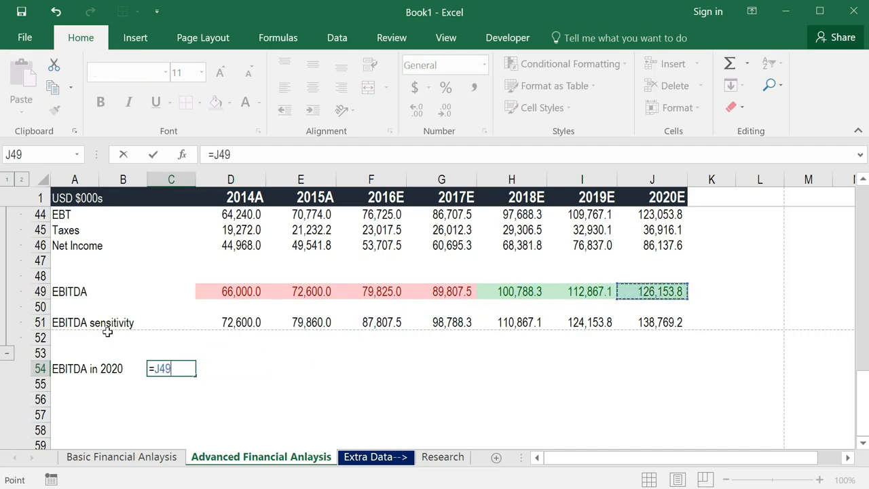
{"action": "type", "text": ":"}
{"action": "key", "text": "Return"}
Step: Review the dynamic label in A54 alongside the linked EBITDA value in C54
{"action": "key", "text": "Left"}
{"action": "key", "text": "Left"}
{"action": "key", "text": "Right"}
{"action": "key", "text": "Right"}
{"action": "key", "text": "Left"}
{"action": "key", "text": "Left"}
{"action": "key", "text": "Right"}
{"action": "key", "text": "Right"}
{"action": "key", "text": "Left"}
{"action": "key", "text": "Left"}
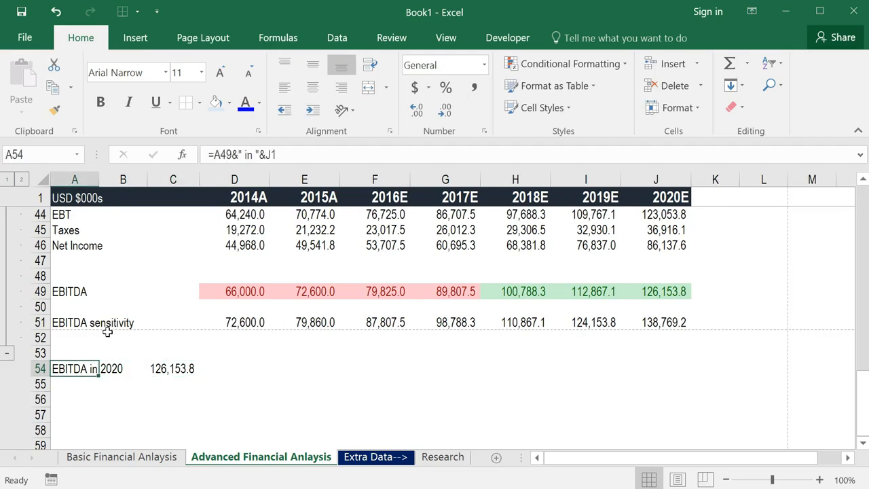
Step: Group rows 53 to 55 into the Analysis section, collapse all row groups to outline level 1 and select A2
{"action": "key", "text": "Up"}
{"action": "key", "text": "shift+Down"}
{"action": "key", "text": "shift+Down"}
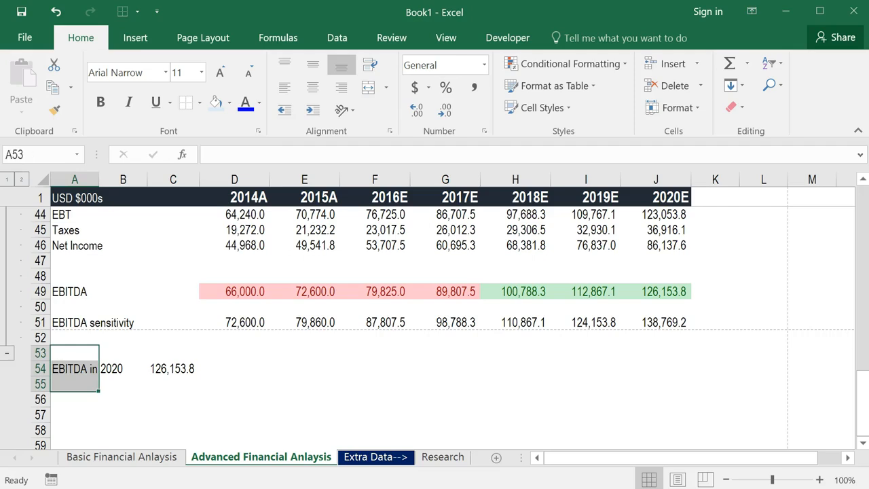
{"action": "key", "text": "shift+space"}
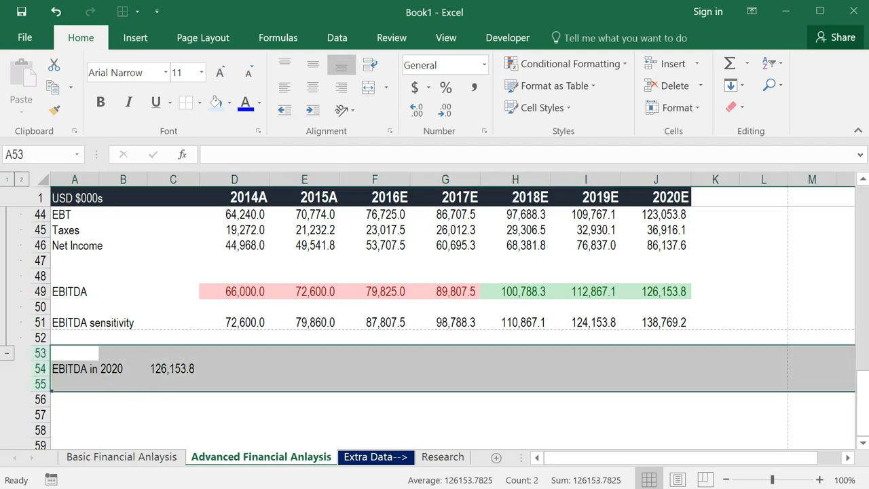
{"action": "key", "text": "alt"}
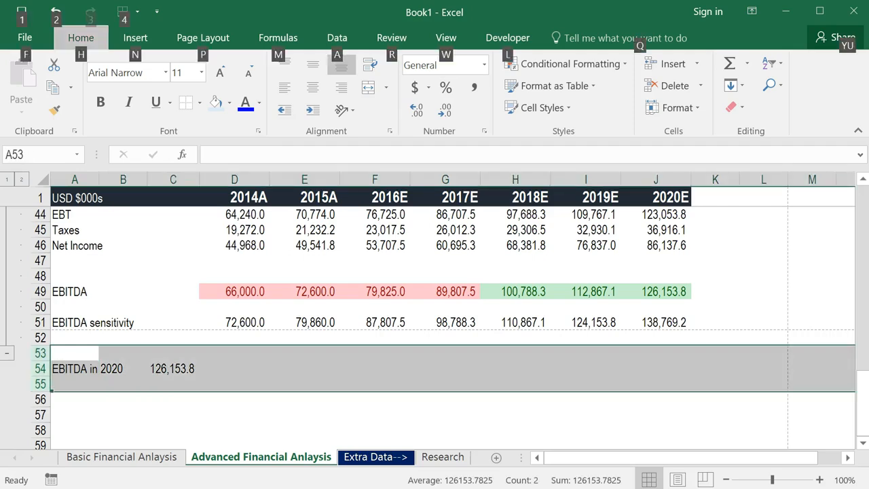
{"action": "key", "text": "a"}
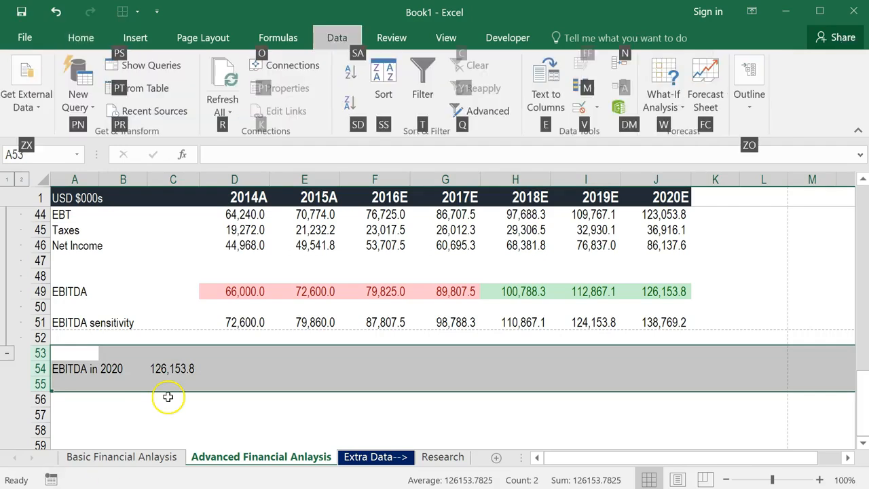
{"action": "key", "text": "z"}
{"action": "key", "text": "o"}
{"action": "key", "text": "g"}
{"action": "key", "text": "g"}
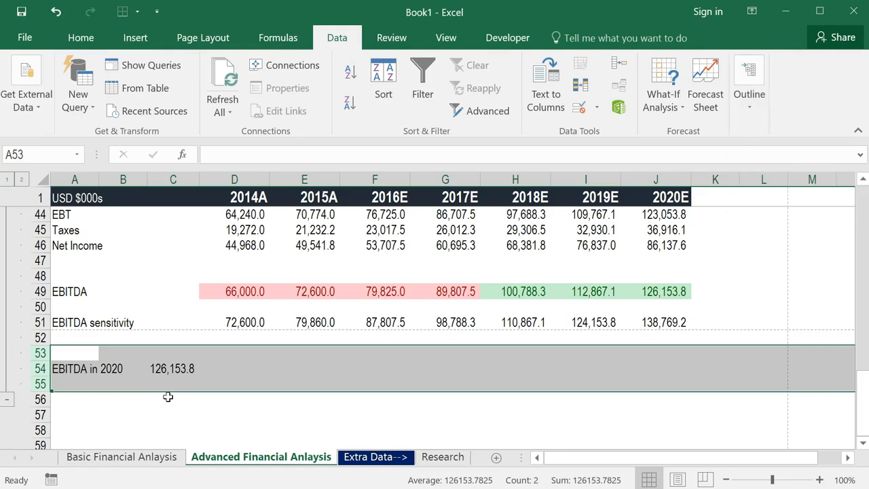
{"action": "left_click", "coordinate": [7, 178]}
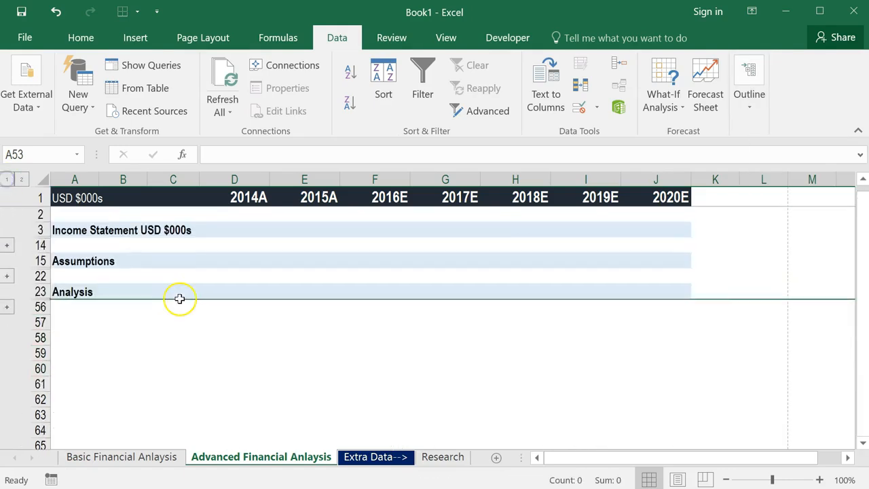
{"action": "left_click", "coordinate": [79, 214]}
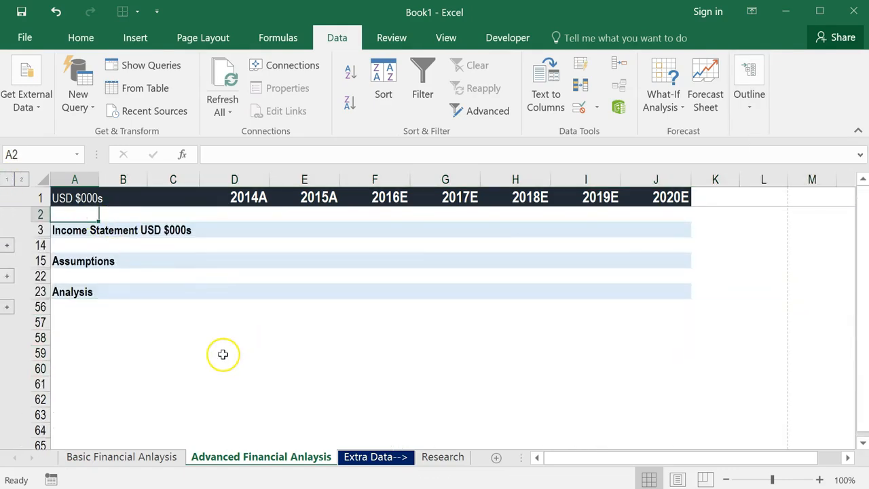